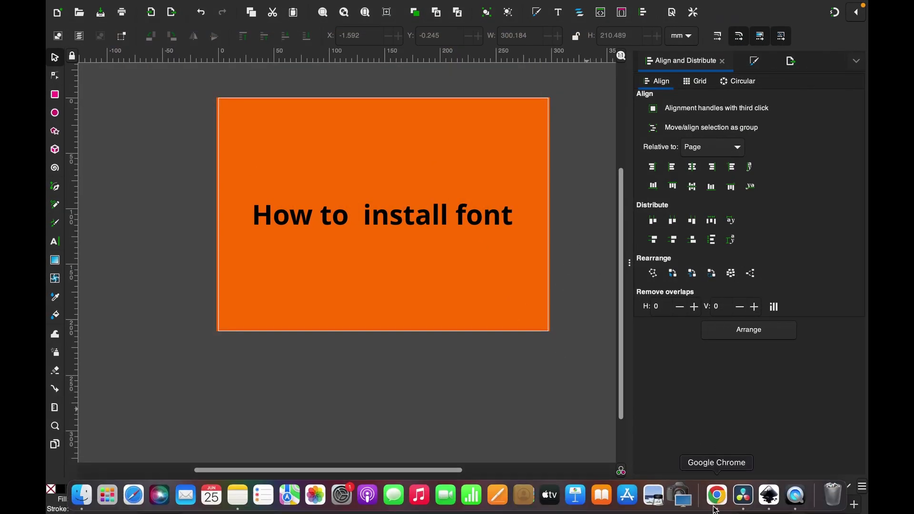
Download the Afterglow font from dafont.com's serif page and show the downloaded files.
left_click(716, 494)
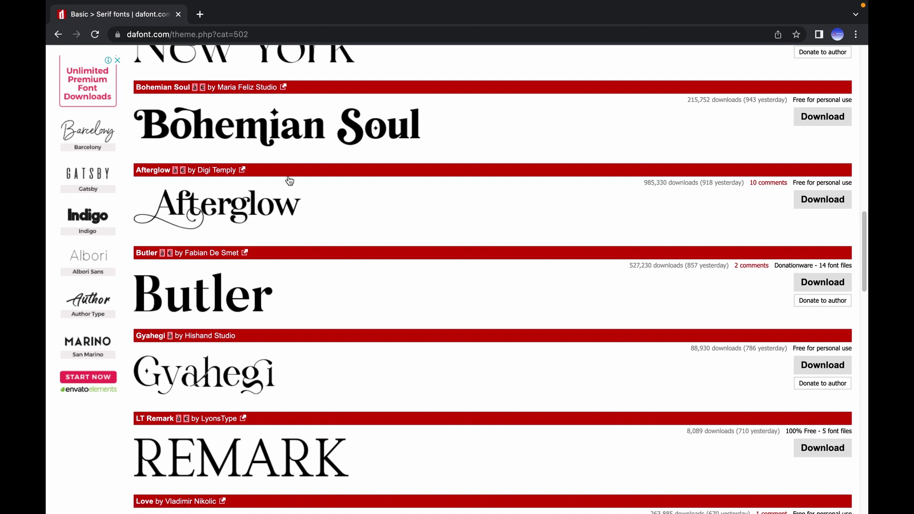
left_click(834, 205)
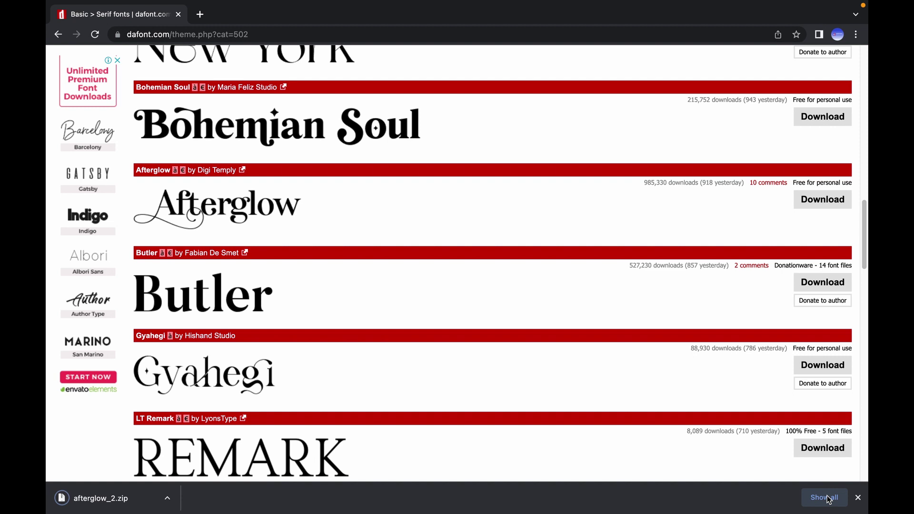
left_click(828, 498)
Reveal afterglow_2.zip in Finder, extract it, and preview Afterglow-Regular.ttf in Font Book.
left_click(357, 170)
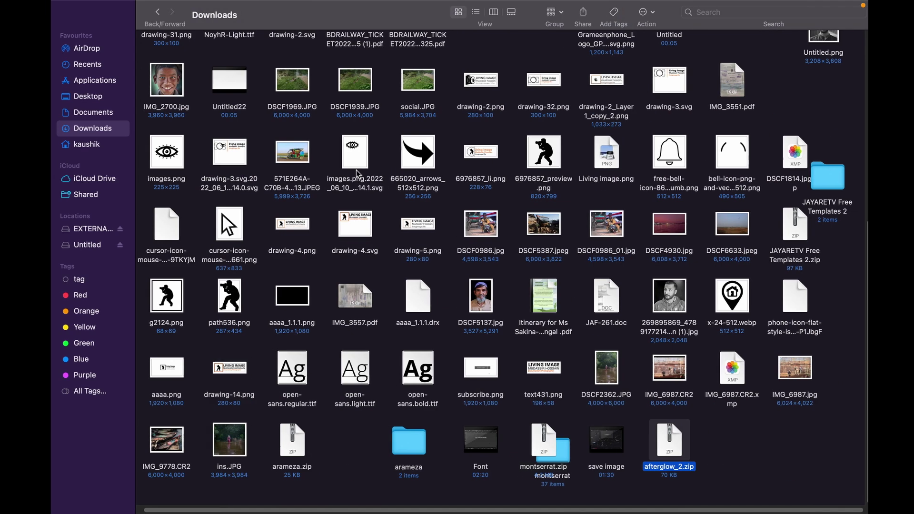
double_click(657, 448)
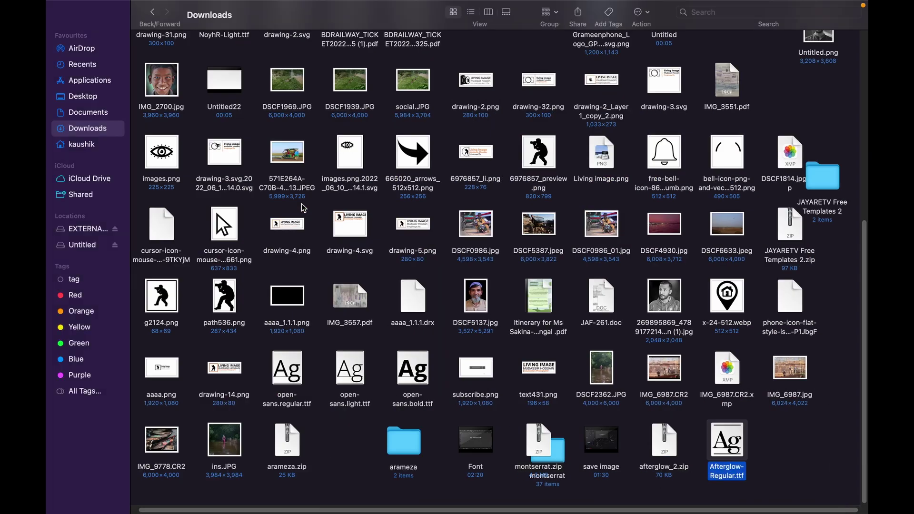
left_click_drag(671, 452, 704, 443)
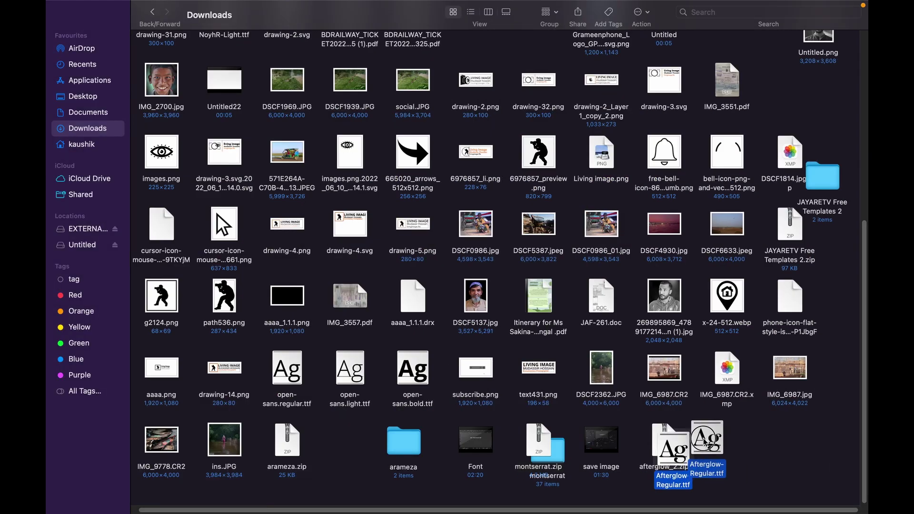
double_click(705, 442)
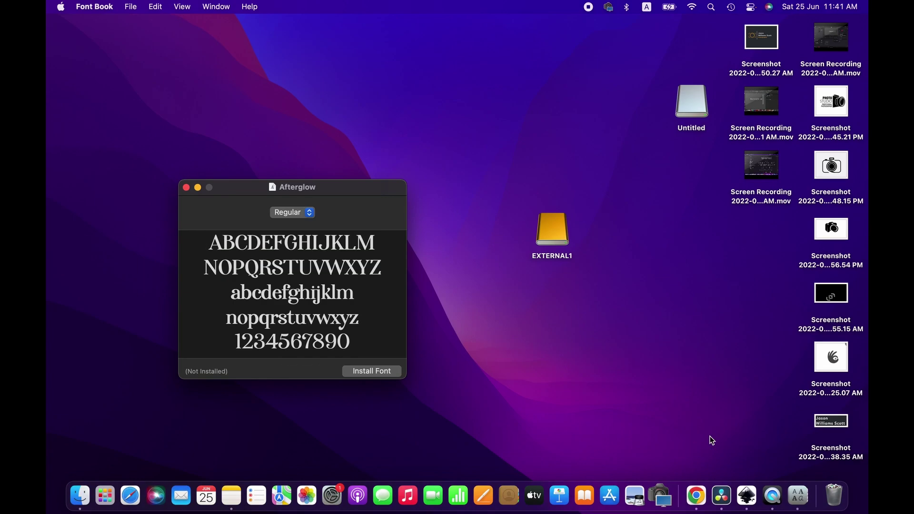
Install Afterglow from the Font Book preview window.
left_click(364, 372)
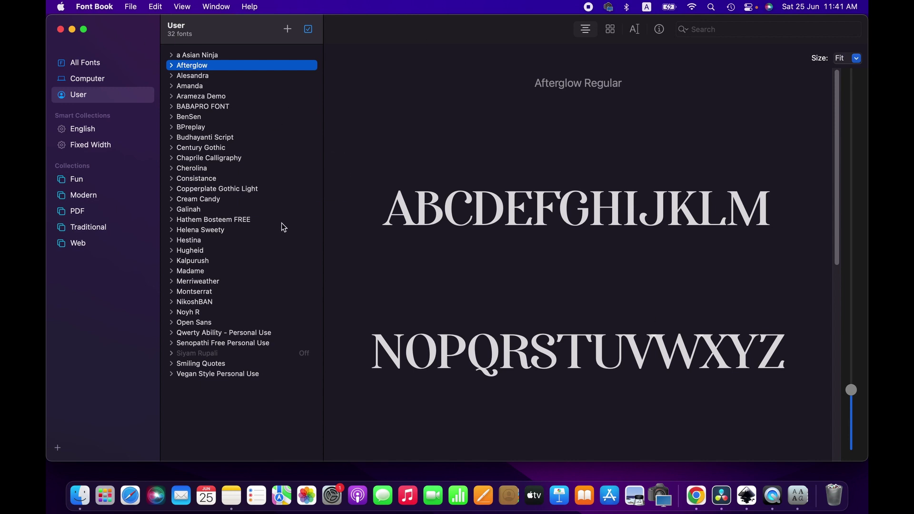
Close Font Book, then quit Inkscape and discard the unsaved orange design.
left_click(60, 29)
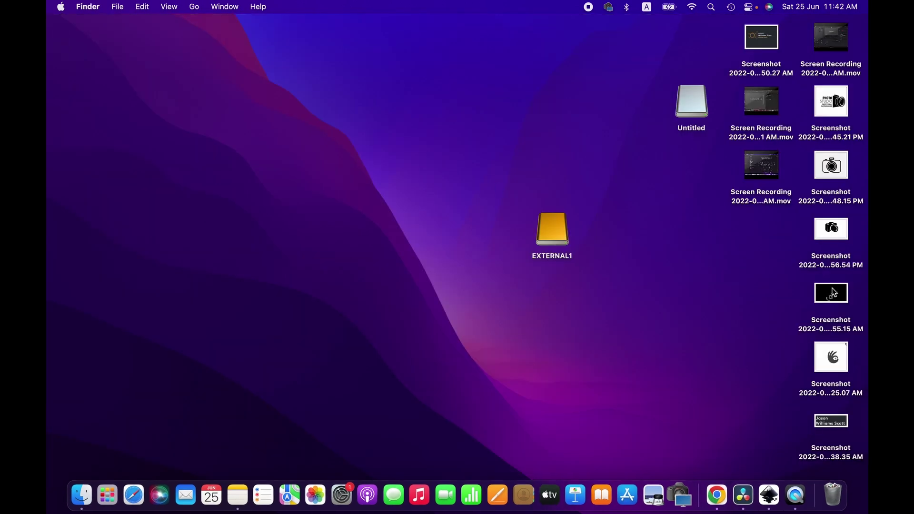
left_click(769, 495)
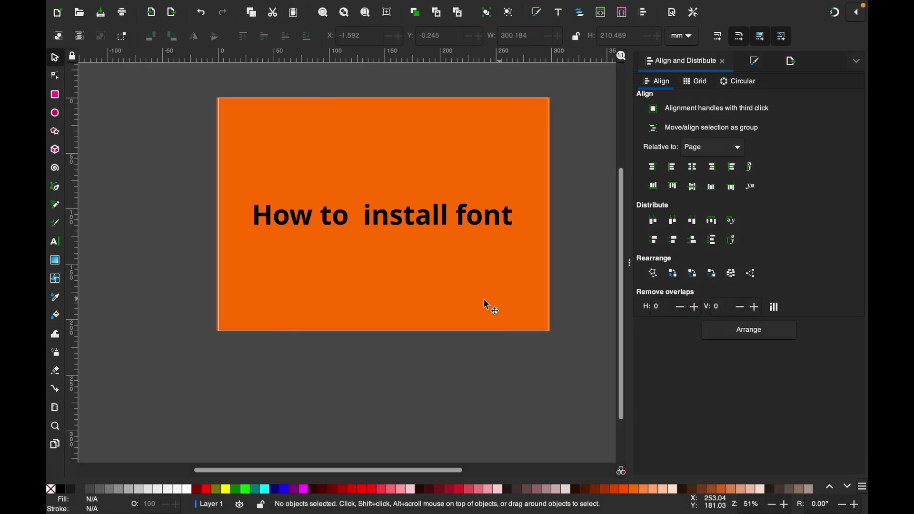
left_click(92, 7)
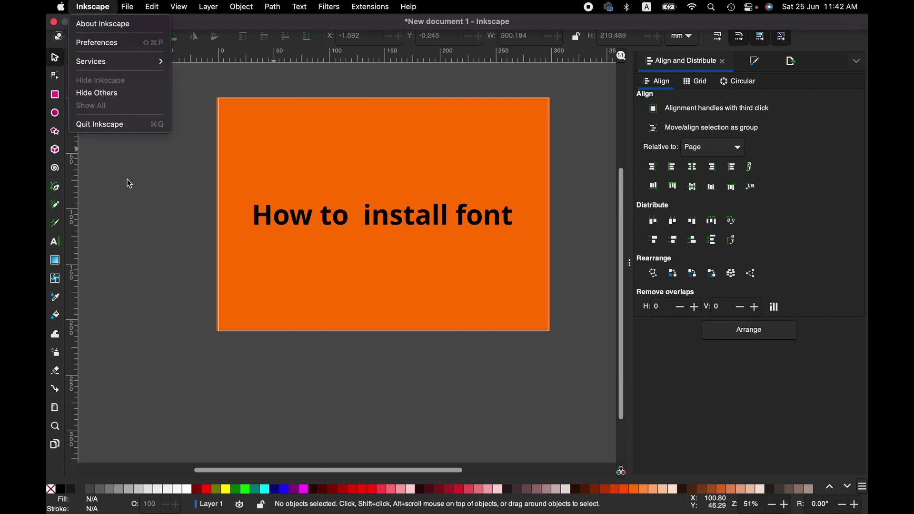
left_click(119, 129)
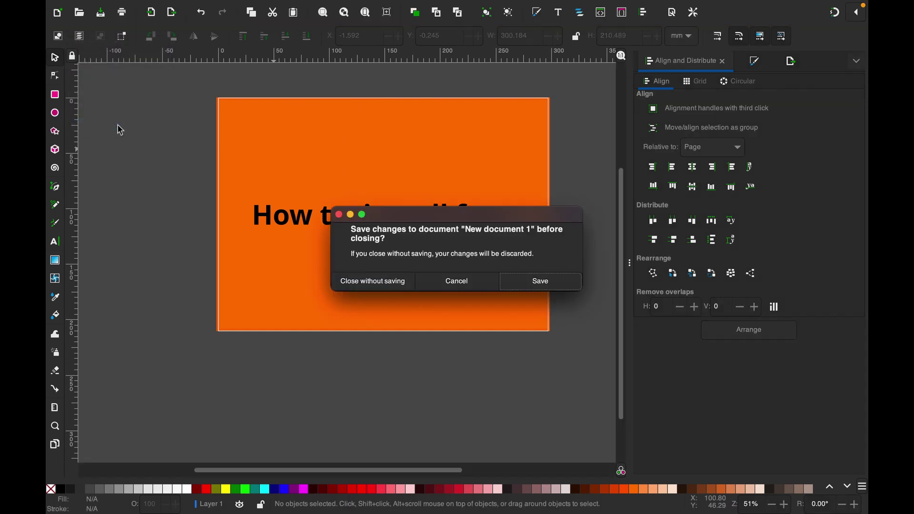
left_click(377, 283)
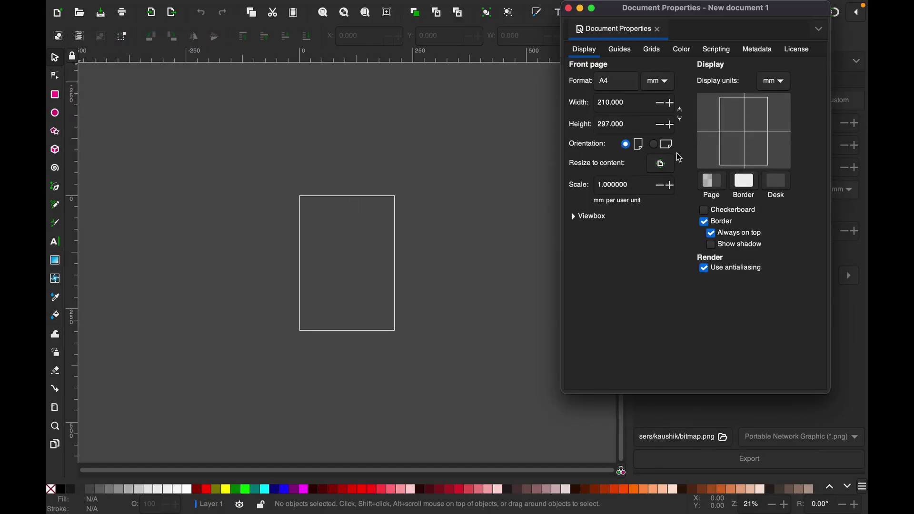
Maximise the window, make the page landscape and cover it with an orange rectangle.
left_click(665, 144)
left_click(569, 7)
left_click(55, 95)
left_click_drag(298, 196, 446, 298)
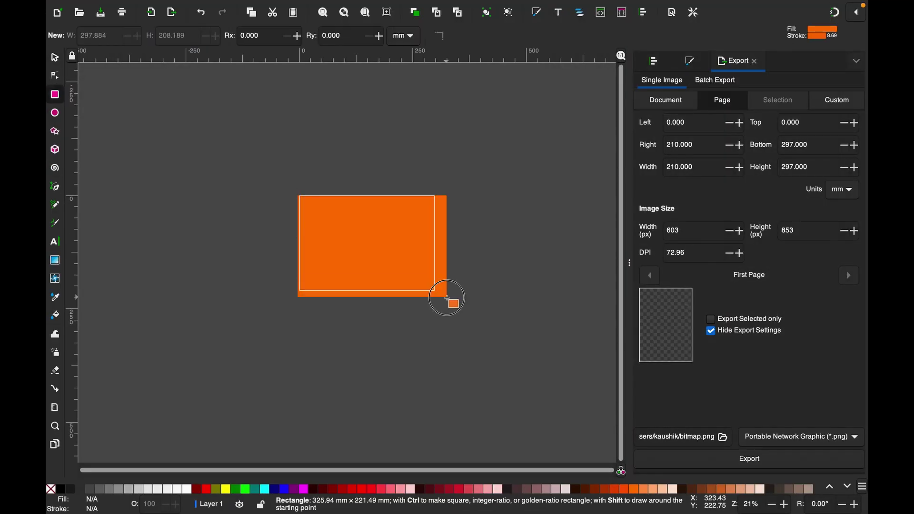
Add 'how to install font' text on the page, setting Open Sans, then Afterglow.
left_click(55, 241)
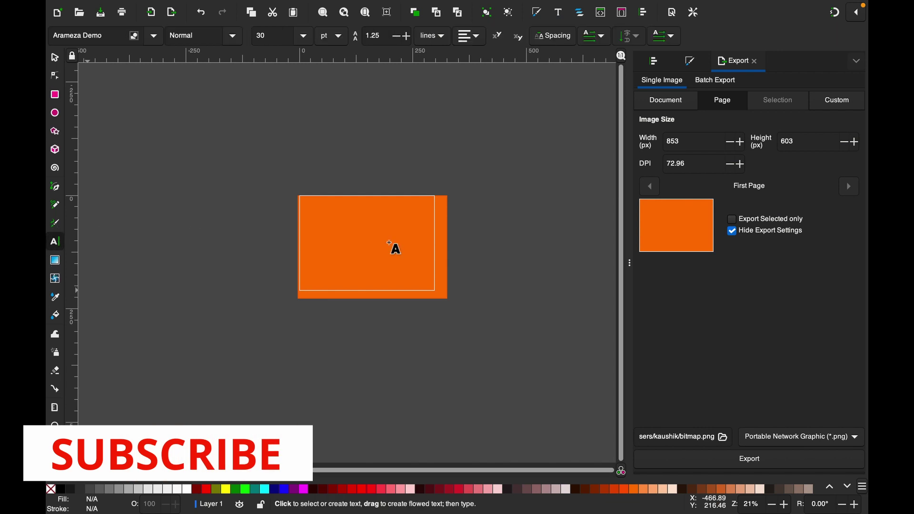
left_click(337, 234)
type("Inkscape Export")
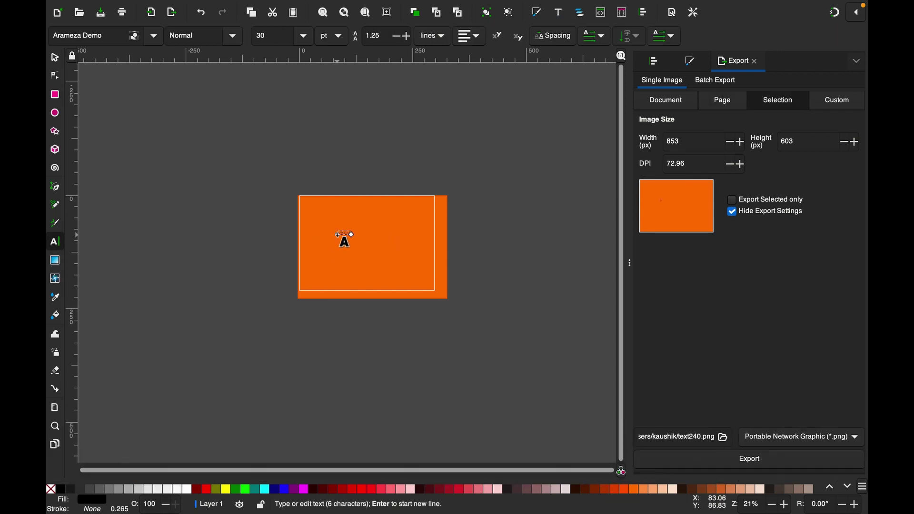
type(" PNG")
triple_click(86, 35)
type("open")
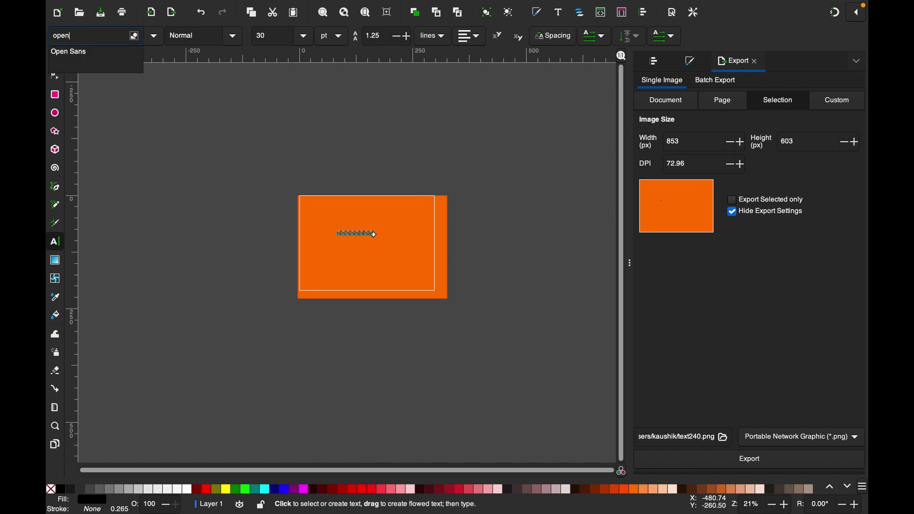
left_click(72, 54)
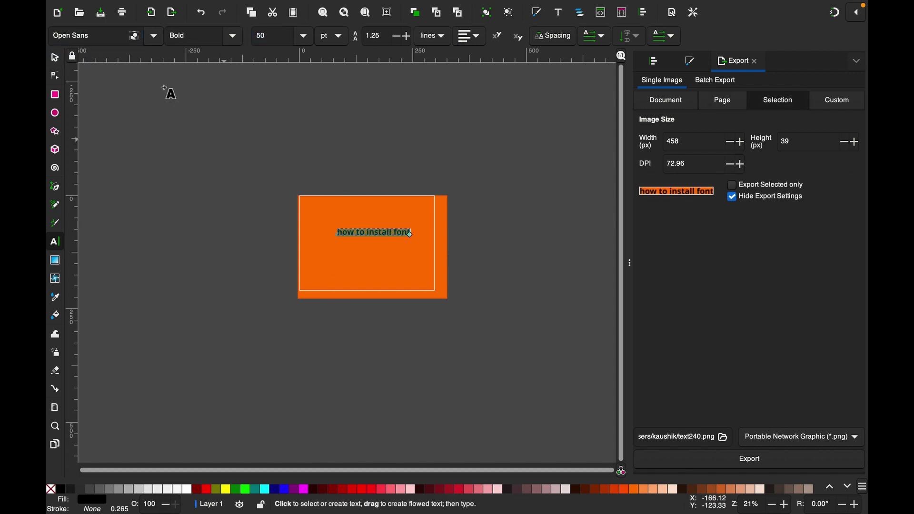
triple_click(91, 43)
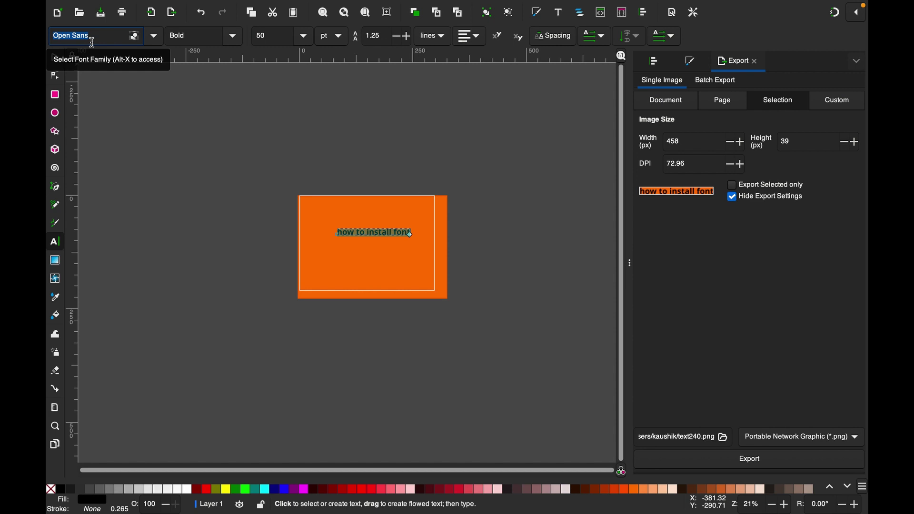
type("aft")
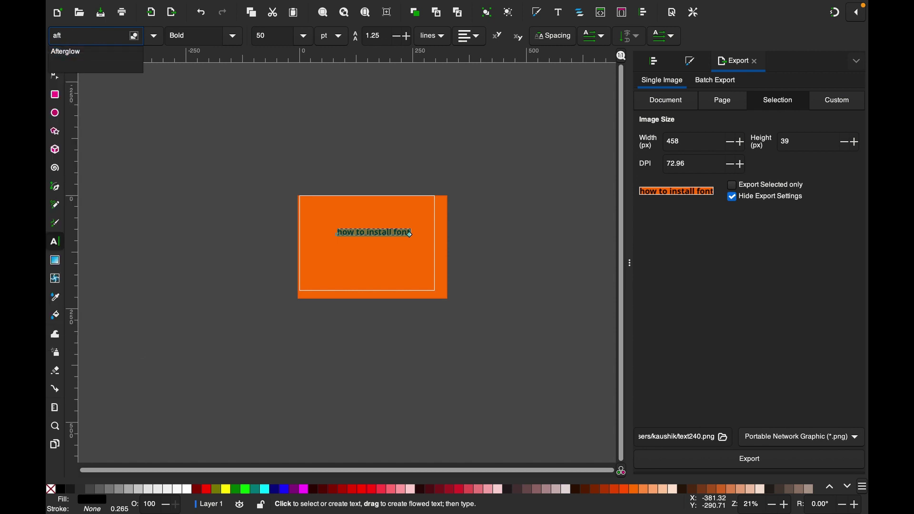
left_click(68, 52)
Set the text style to Normal and centre the text horizontally relative to the page.
left_click(233, 38)
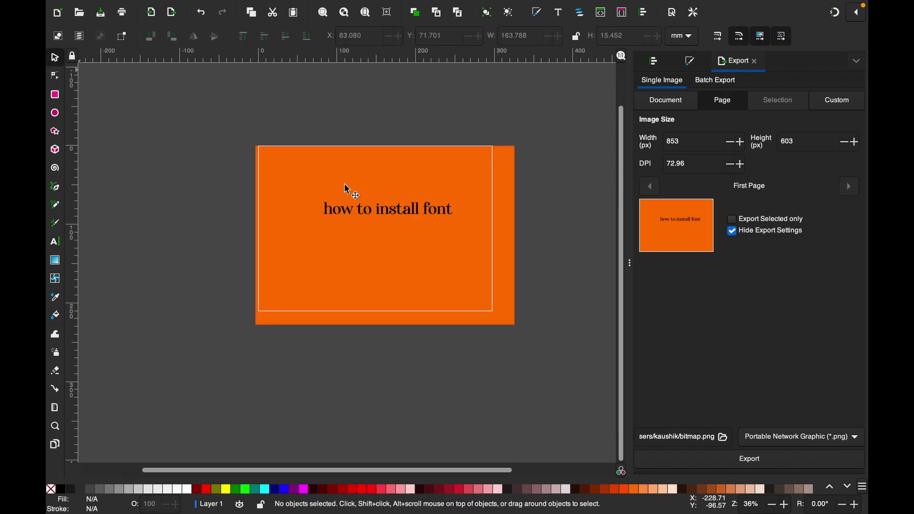
left_click(349, 206)
left_click_drag(350, 205, 435, 226)
key("ctrl+shift+a")
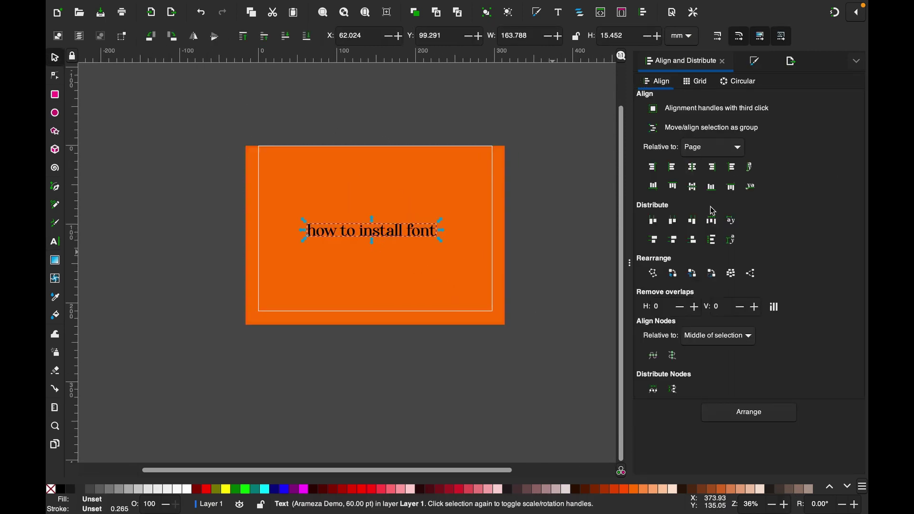
left_click(692, 167)
key("Escape")
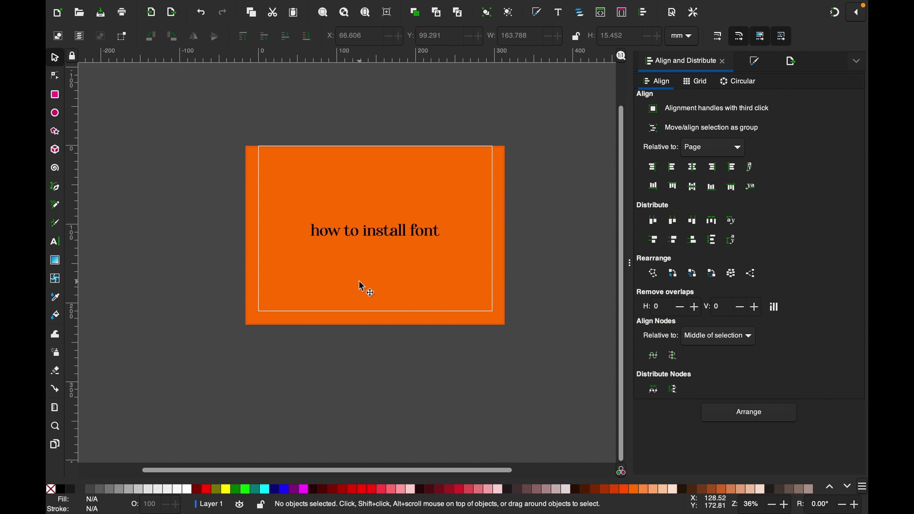